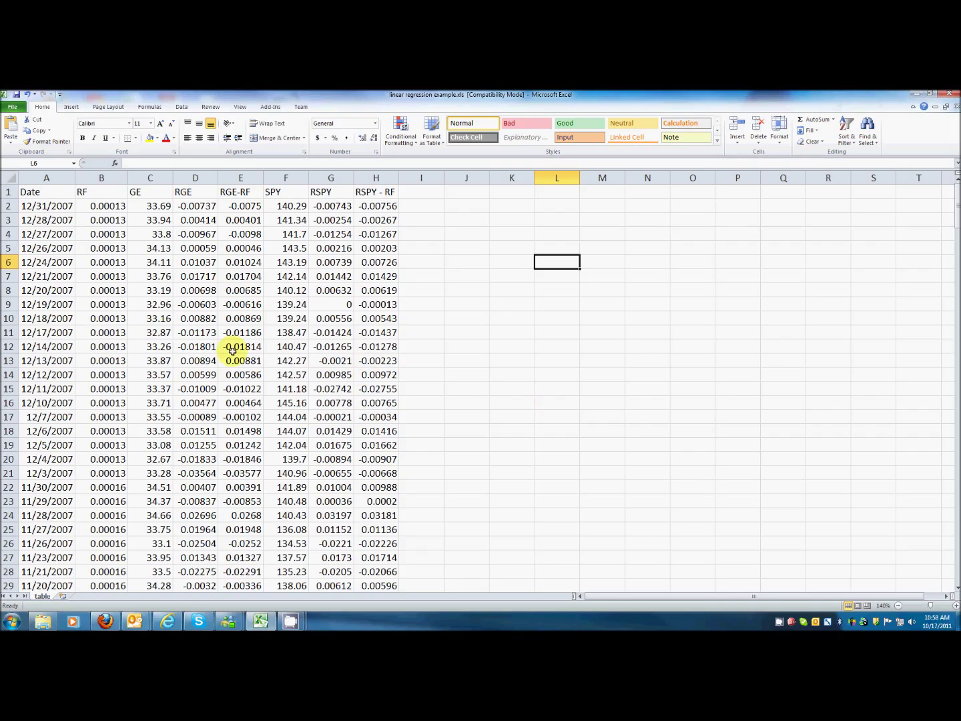
Check which cells the GE return formula in D2 and SPY formula in G2 reference, leaving both unchanged
{"action": "left_click", "coordinate": [206, 206]}
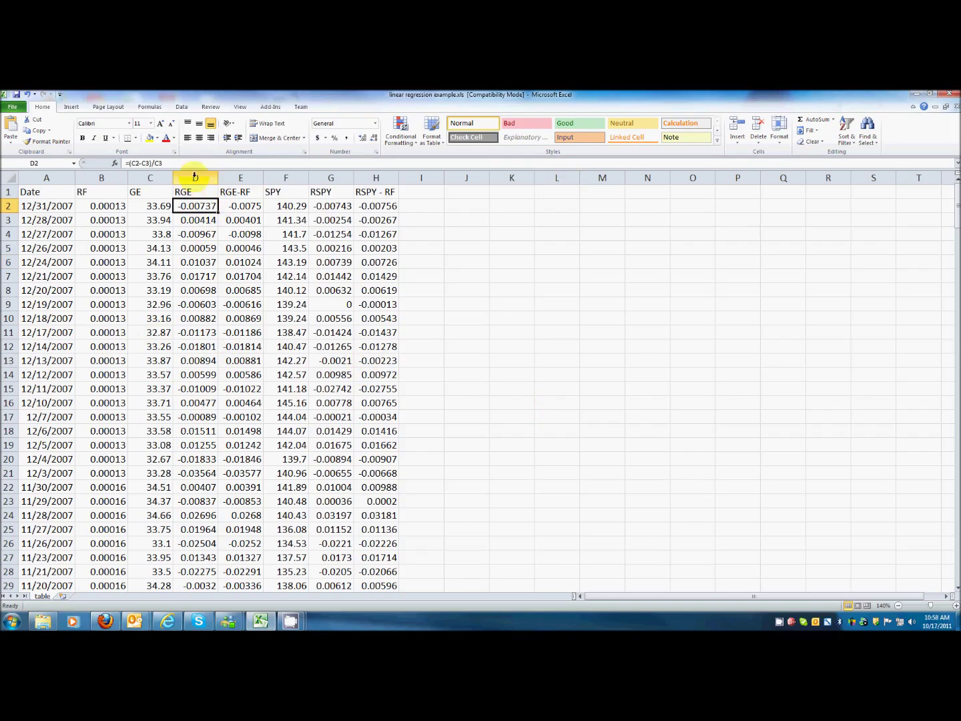
{"action": "left_click", "coordinate": [194, 163]}
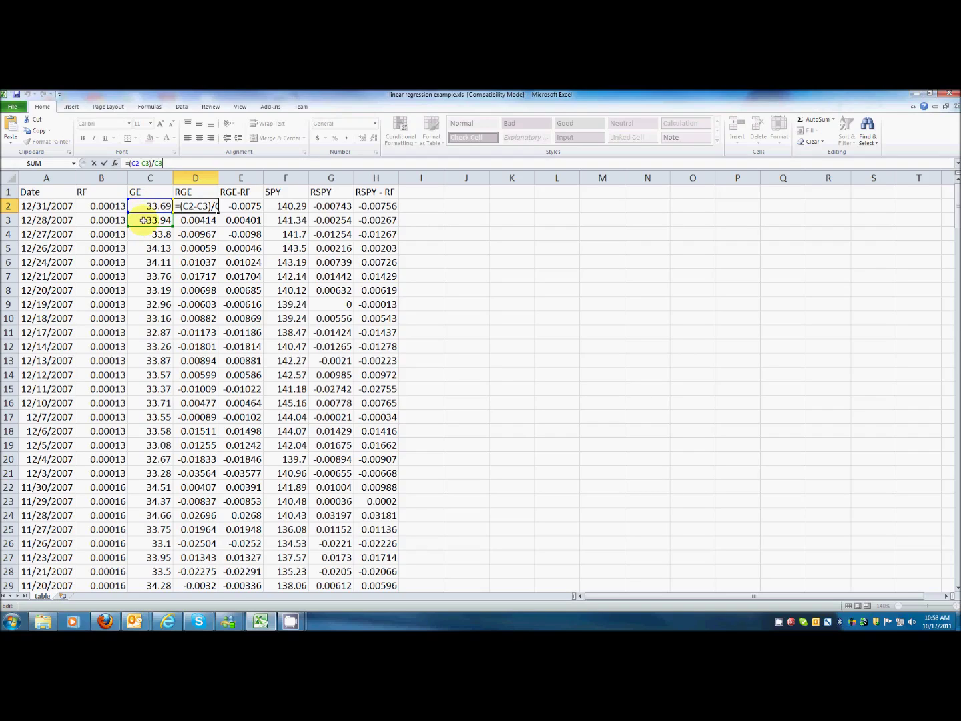
{"action": "left_click", "coordinate": [459, 219]}
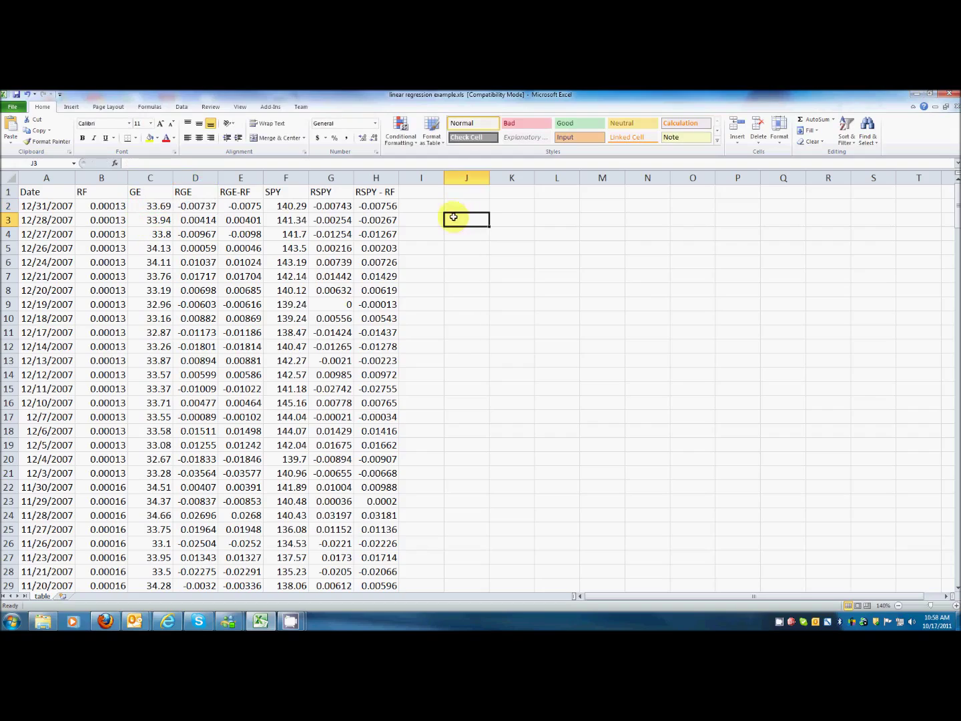
{"action": "left_click", "coordinate": [333, 207]}
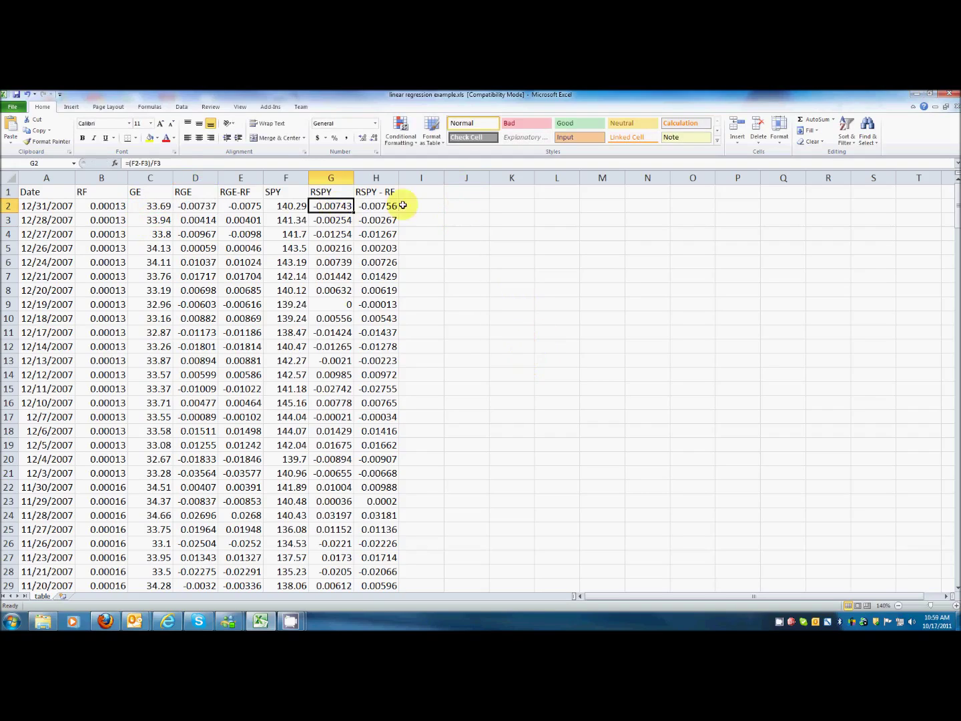
{"action": "left_click", "coordinate": [160, 163]}
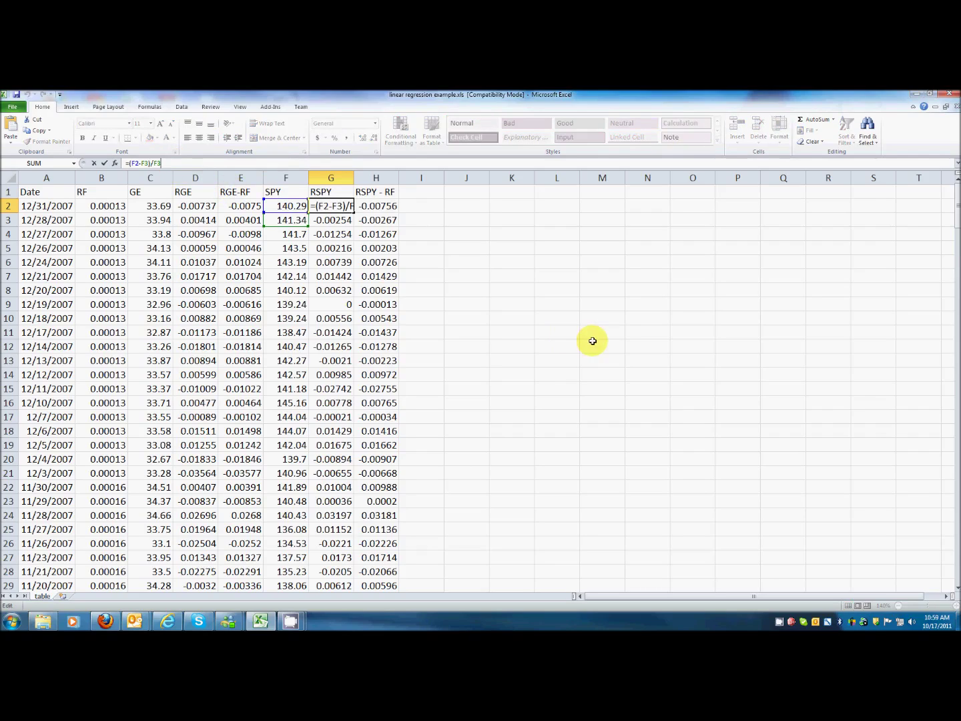
{"action": "left_click", "coordinate": [571, 319]}
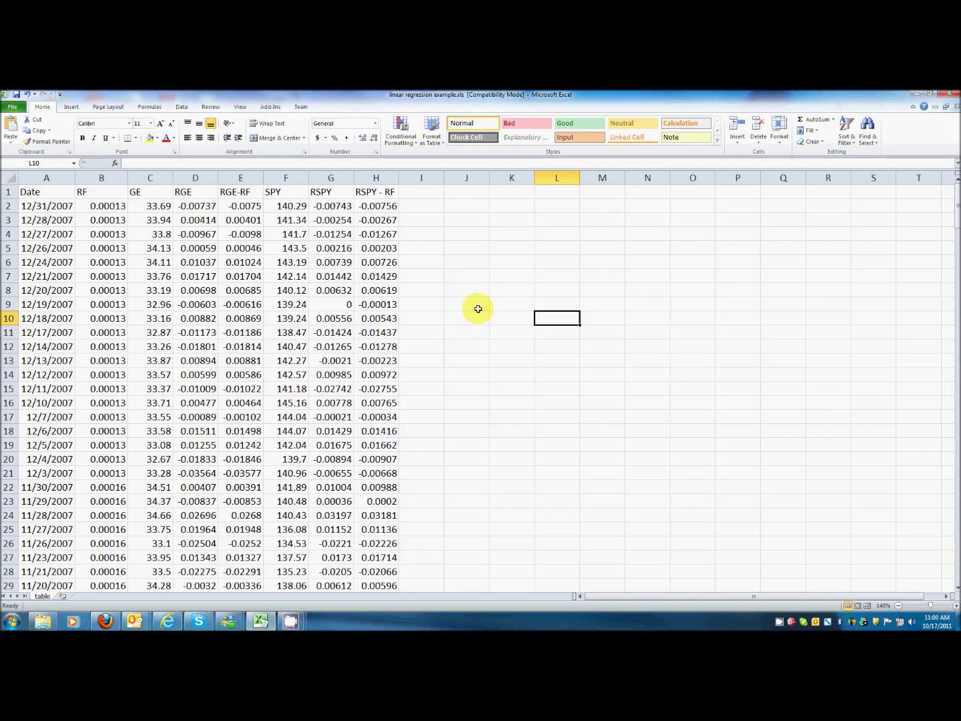
Enable the Analysis ToolPak through Excel Options > Add-Ins so Data Analysis appears
{"action": "left_click", "coordinate": [183, 107]}
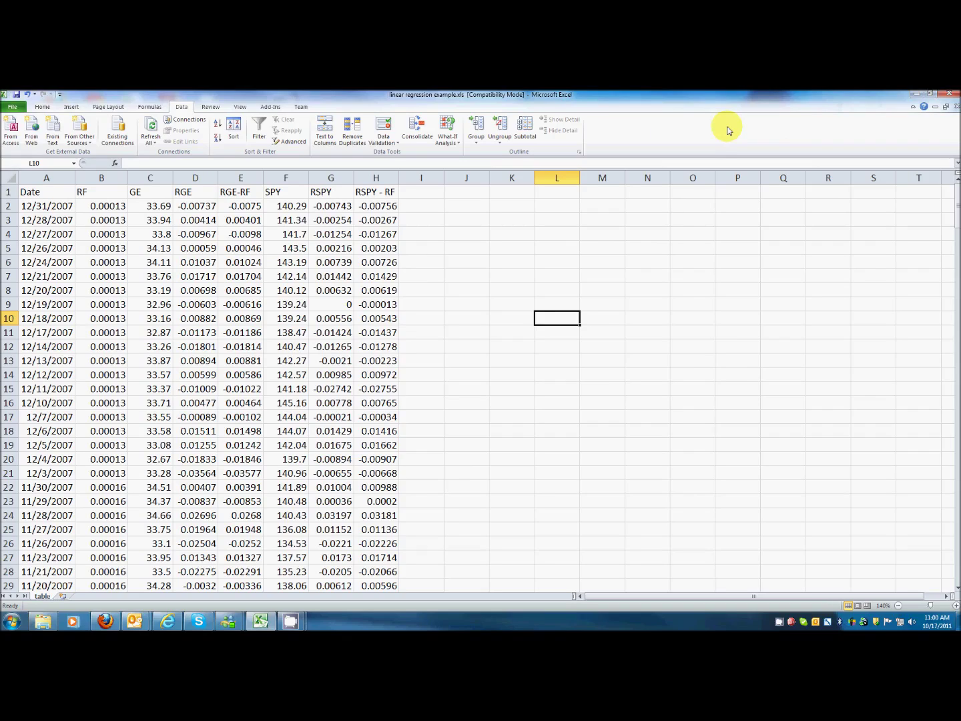
{"action": "left_click", "coordinate": [12, 108]}
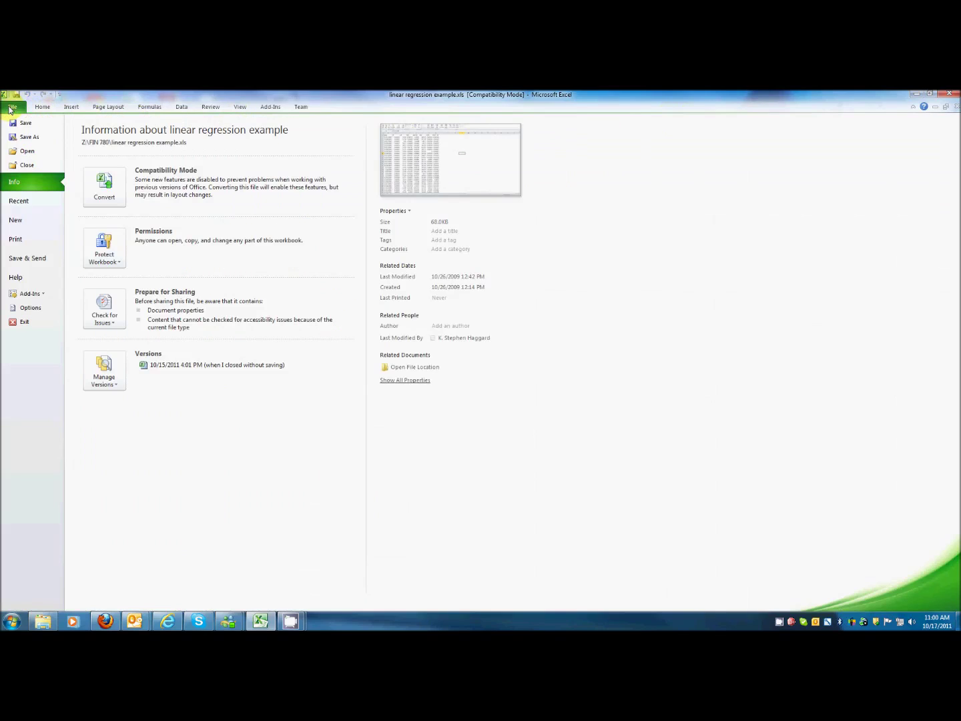
{"action": "left_click", "coordinate": [30, 309]}
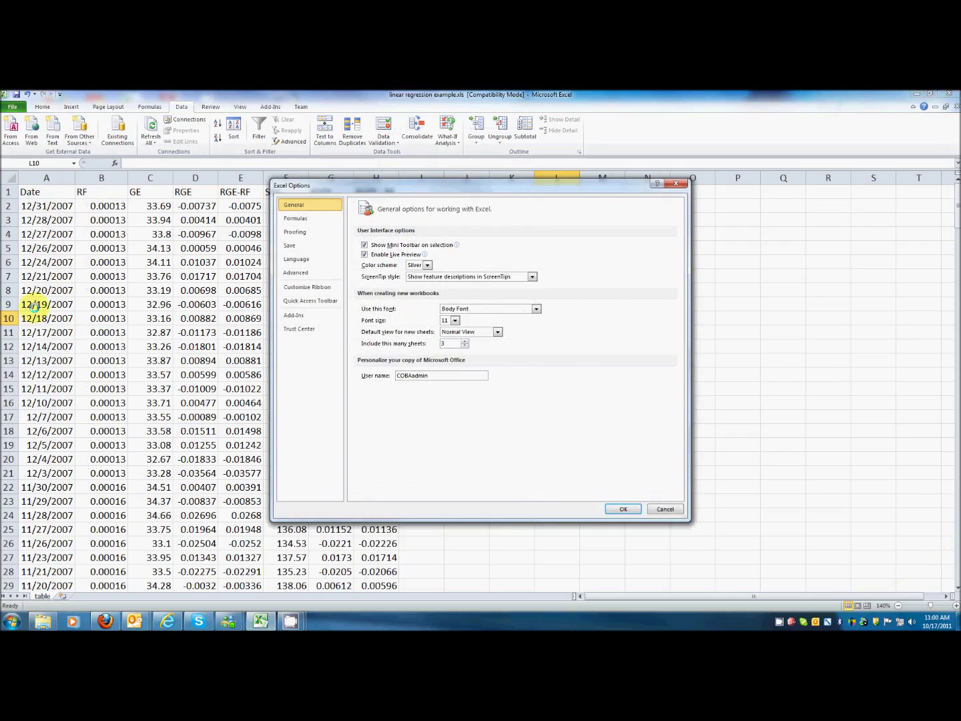
{"action": "left_click", "coordinate": [295, 315]}
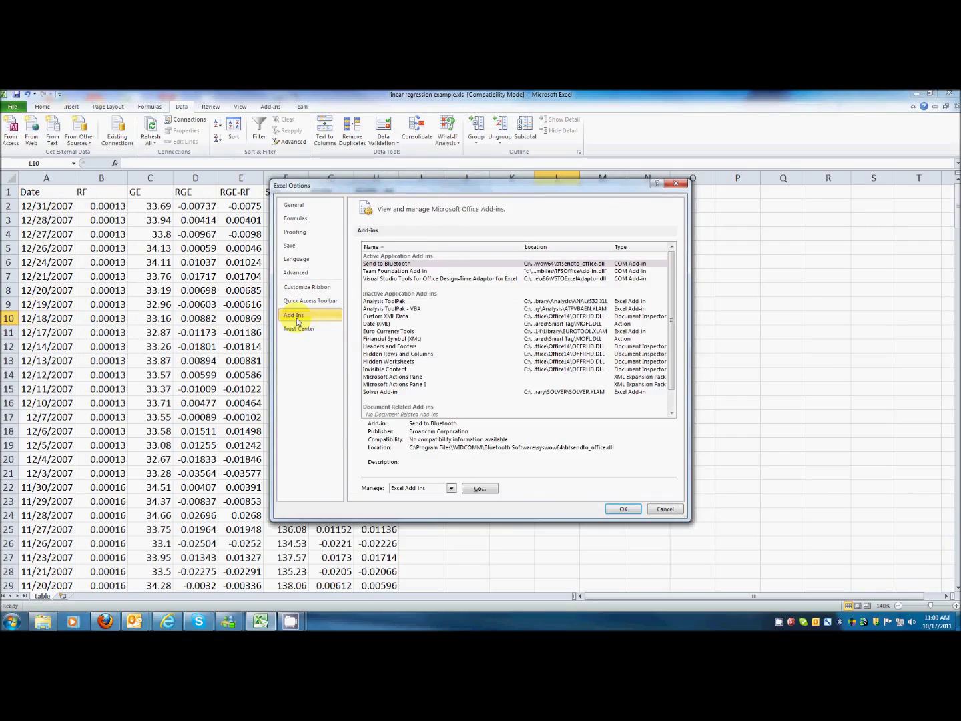
{"action": "left_click", "coordinate": [482, 489]}
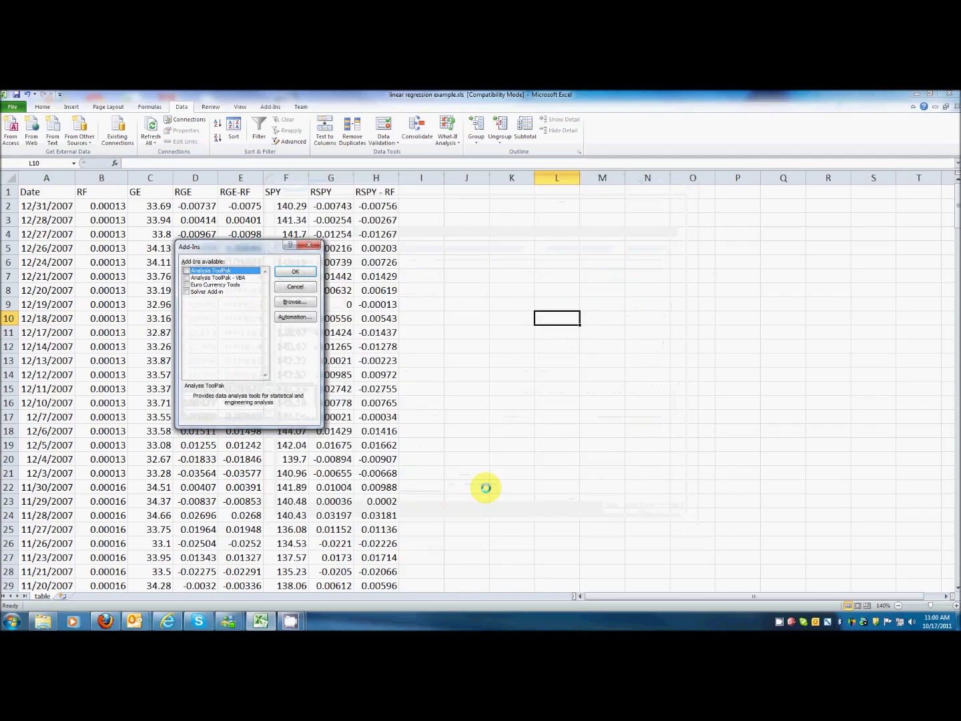
{"action": "left_click", "coordinate": [186, 270]}
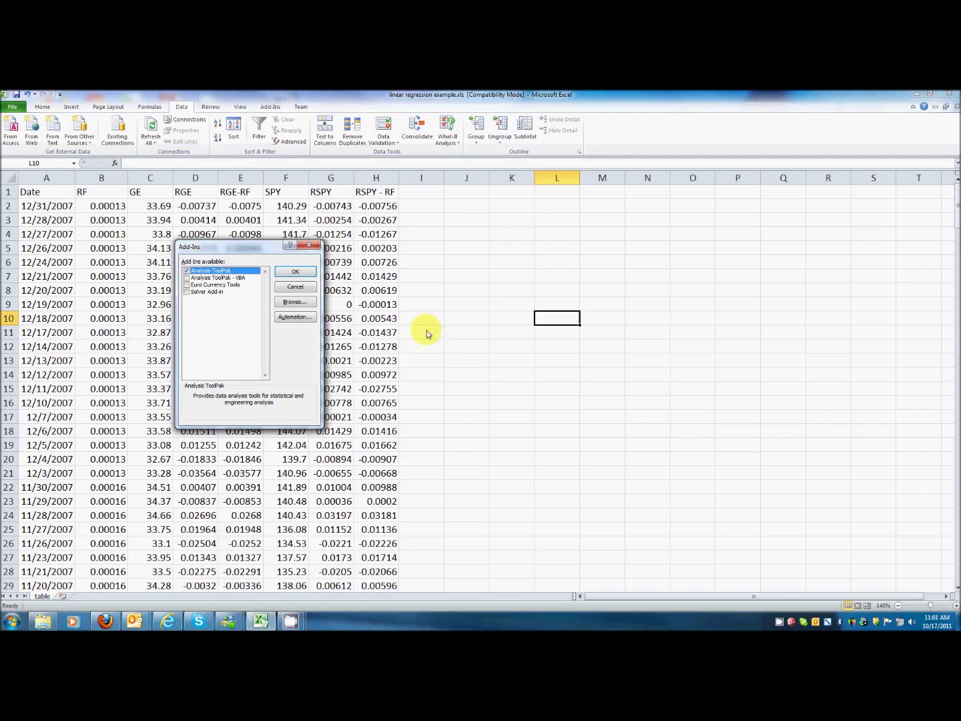
{"action": "left_click", "coordinate": [293, 271]}
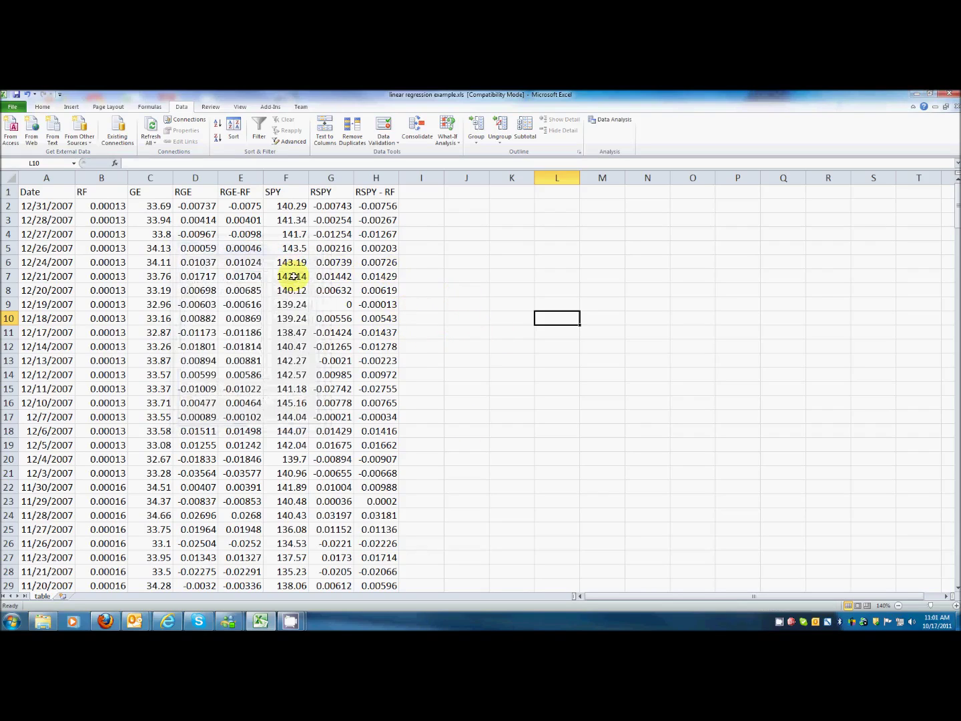
Pick Regression from the Data Analysis tools list
{"action": "left_click", "coordinate": [615, 122]}
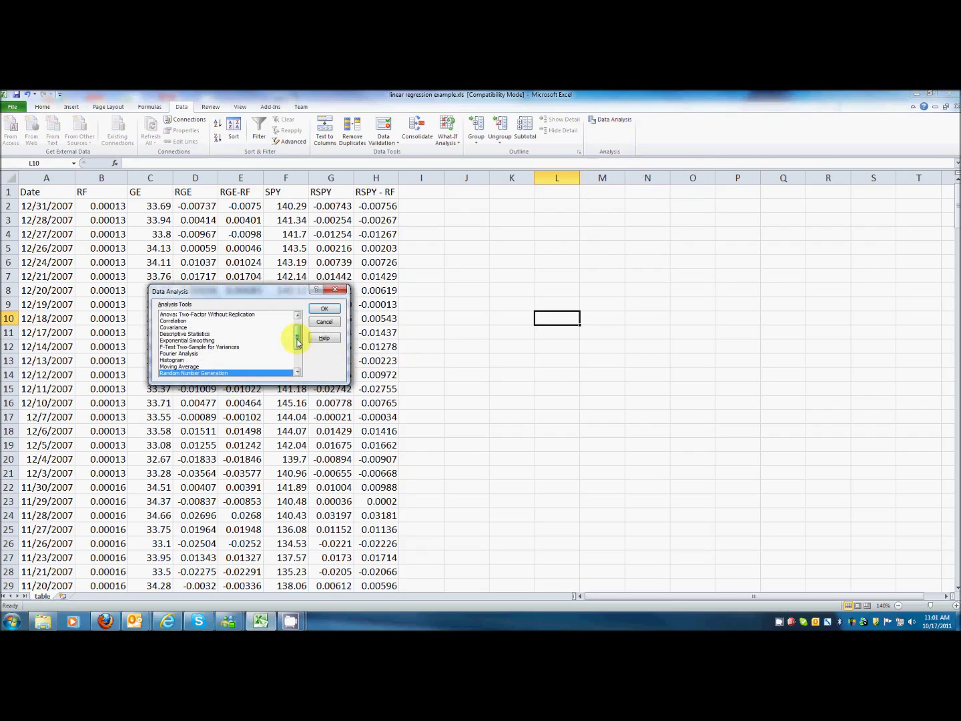
{"action": "left_click_drag", "start_coordinate": [298, 337], "coordinate": [293, 356]}
{"action": "left_click", "coordinate": [169, 347]}
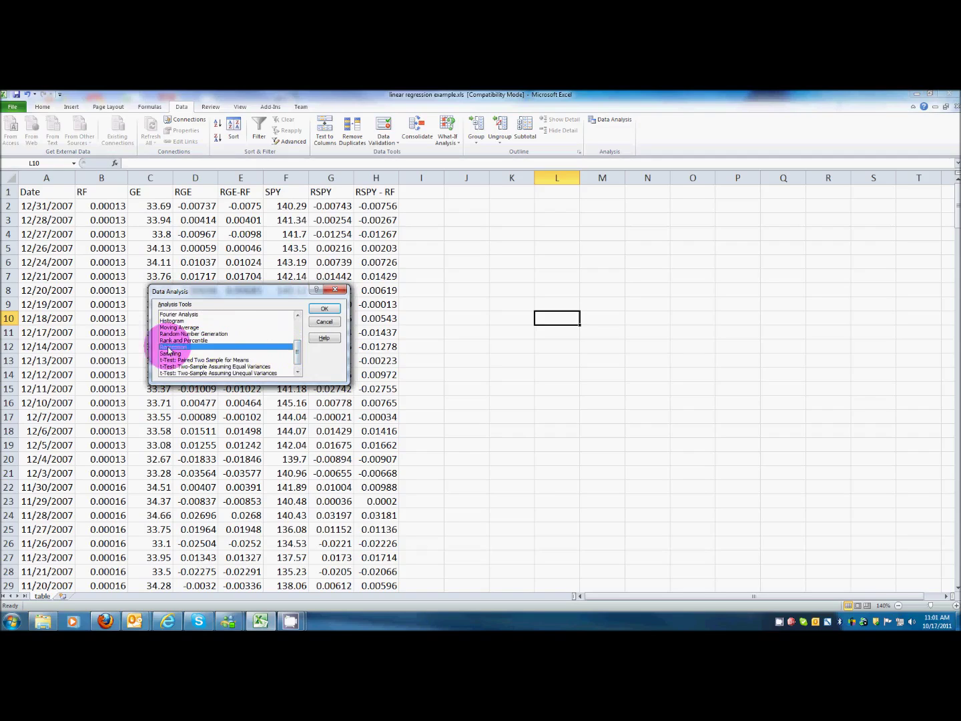
{"action": "left_click", "coordinate": [324, 309]}
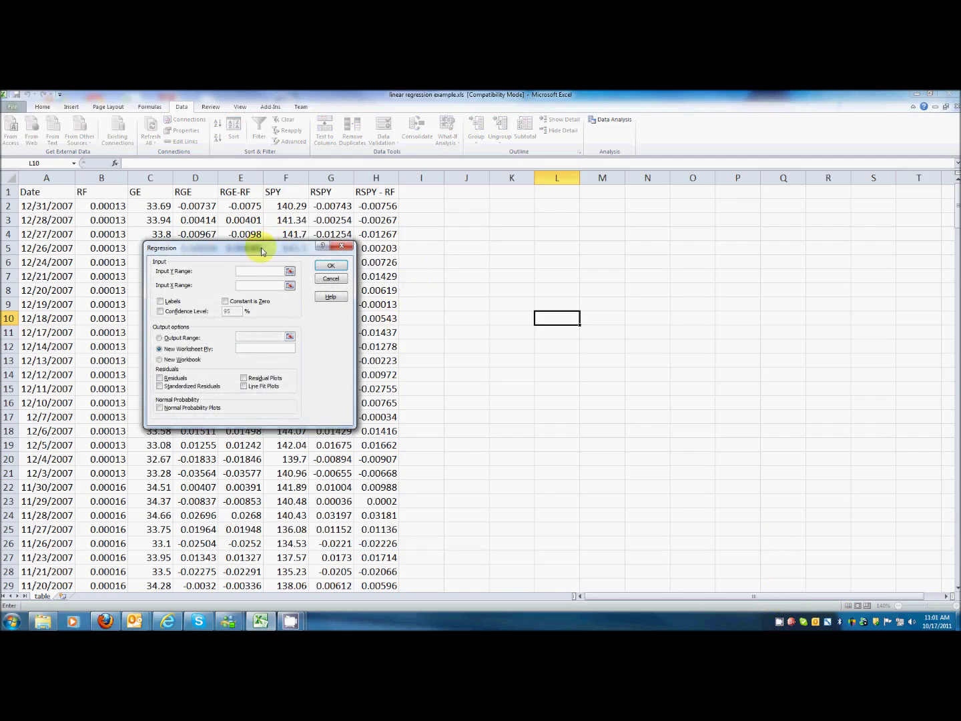
Set Y range $E$2:$E$252 and X range $H$2:$H$252 (RSPY - RF), outputting to a new worksheet
{"action": "left_click_drag", "start_coordinate": [259, 250], "coordinate": [592, 219]}
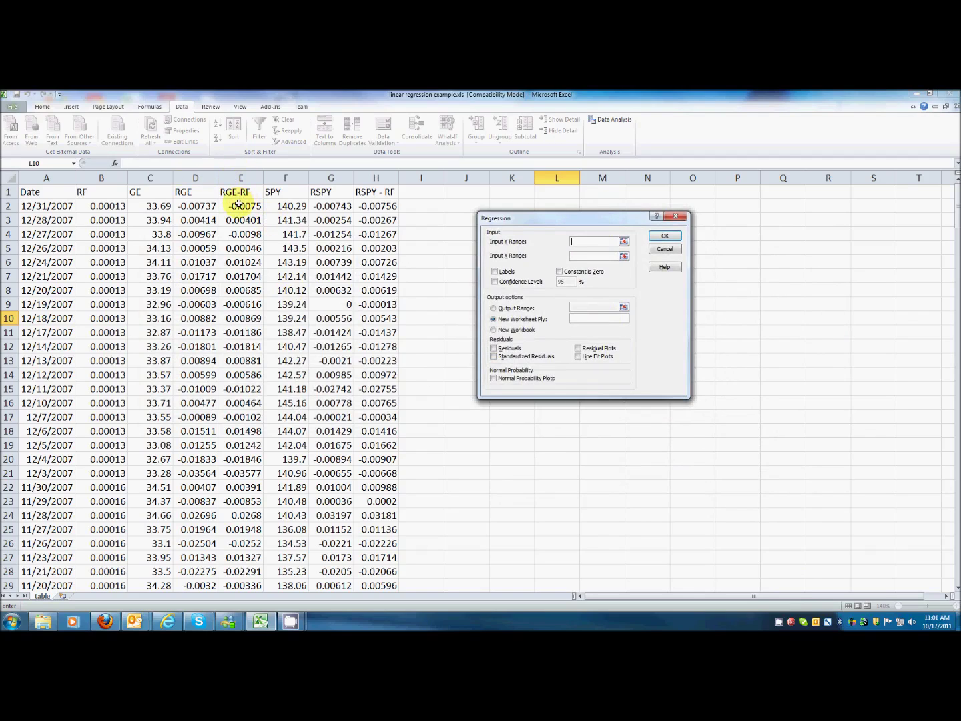
{"action": "left_click_drag", "start_coordinate": [237, 205], "coordinate": [248, 557]}
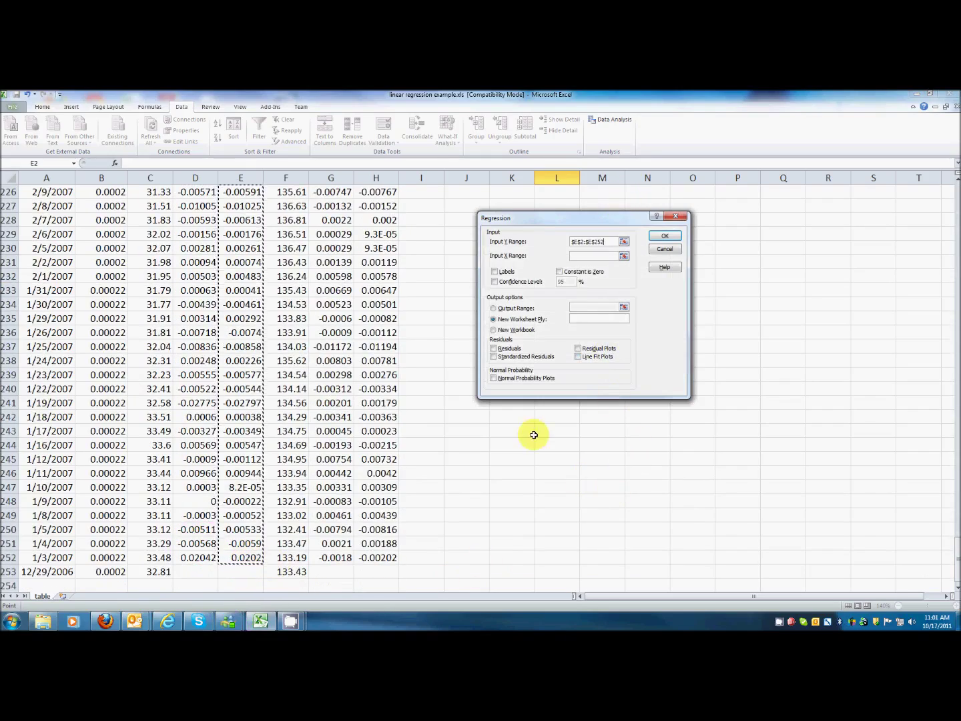
{"action": "left_click", "coordinate": [587, 257]}
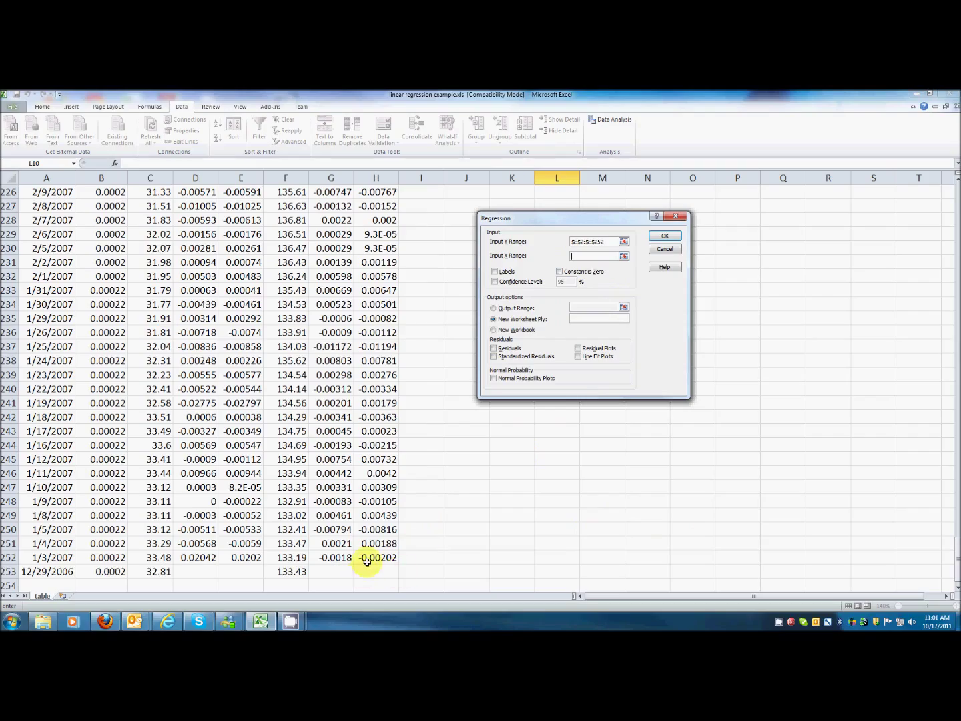
{"action": "left_click_drag", "start_coordinate": [366, 561], "coordinate": [387, 207]}
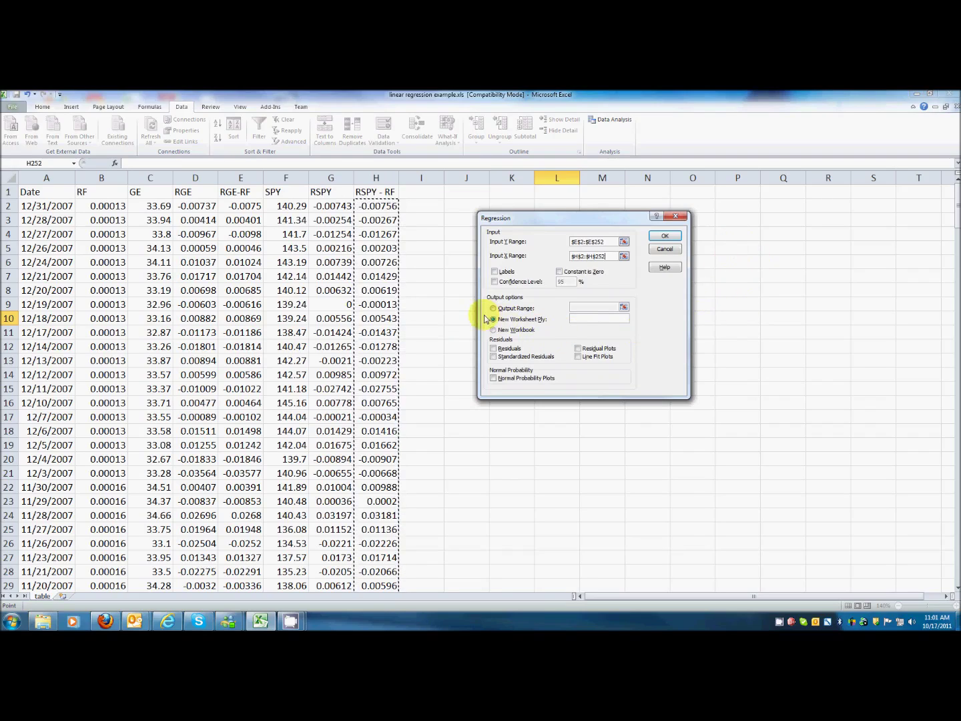
{"action": "left_click", "coordinate": [660, 238]}
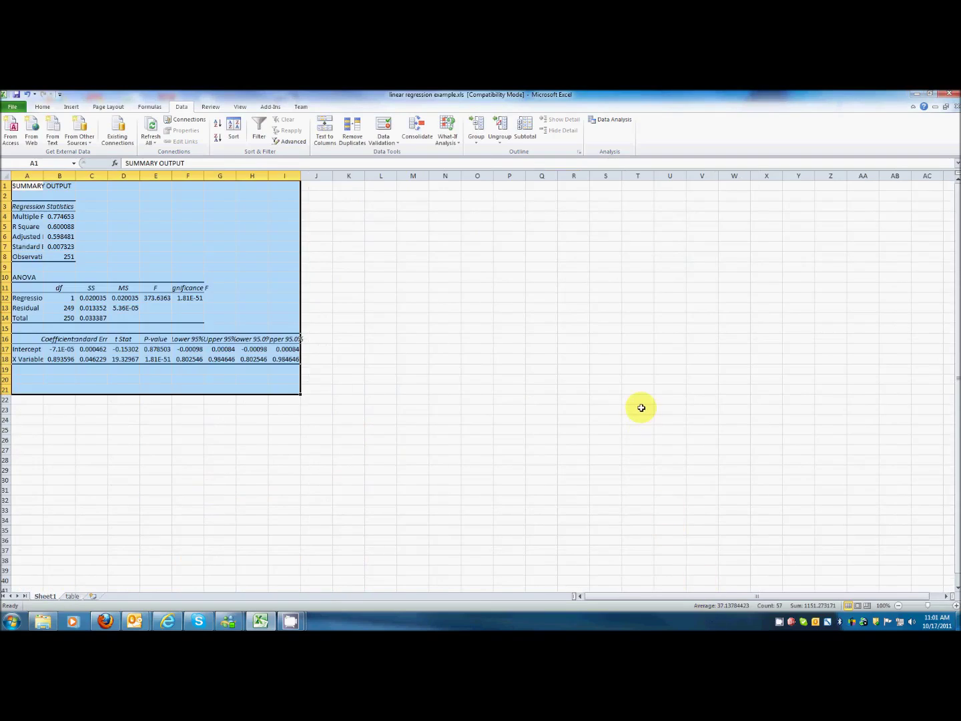
Zoom in to 160% and autofit columns A through D of the summary output
{"action": "left_click", "coordinate": [955, 605]}
{"action": "left_click", "coordinate": [955, 604]}
{"action": "left_click", "coordinate": [956, 605]}
{"action": "left_click", "coordinate": [956, 605]}
{"action": "left_click", "coordinate": [956, 606]}
{"action": "left_click", "coordinate": [955, 605]}
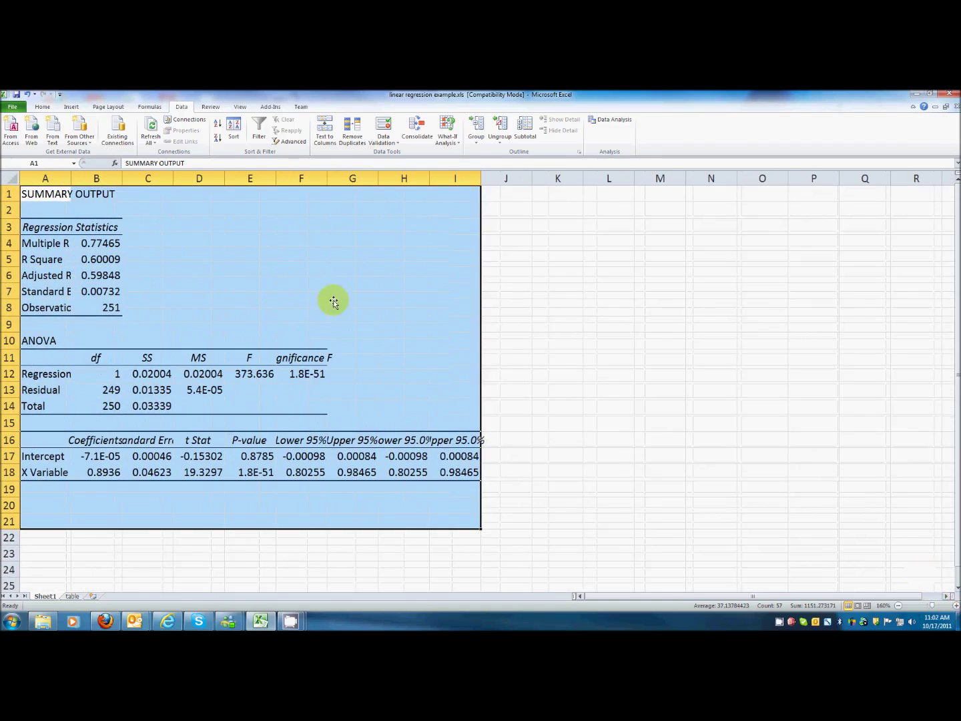
{"action": "double_click", "coordinate": [70, 178]}
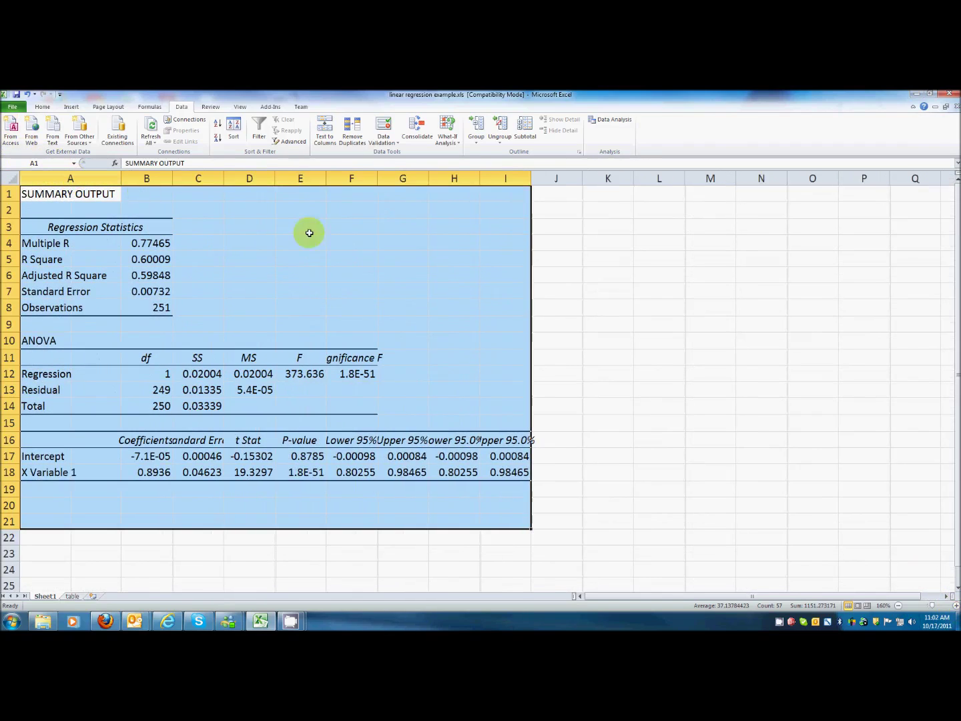
{"action": "double_click", "coordinate": [171, 178]}
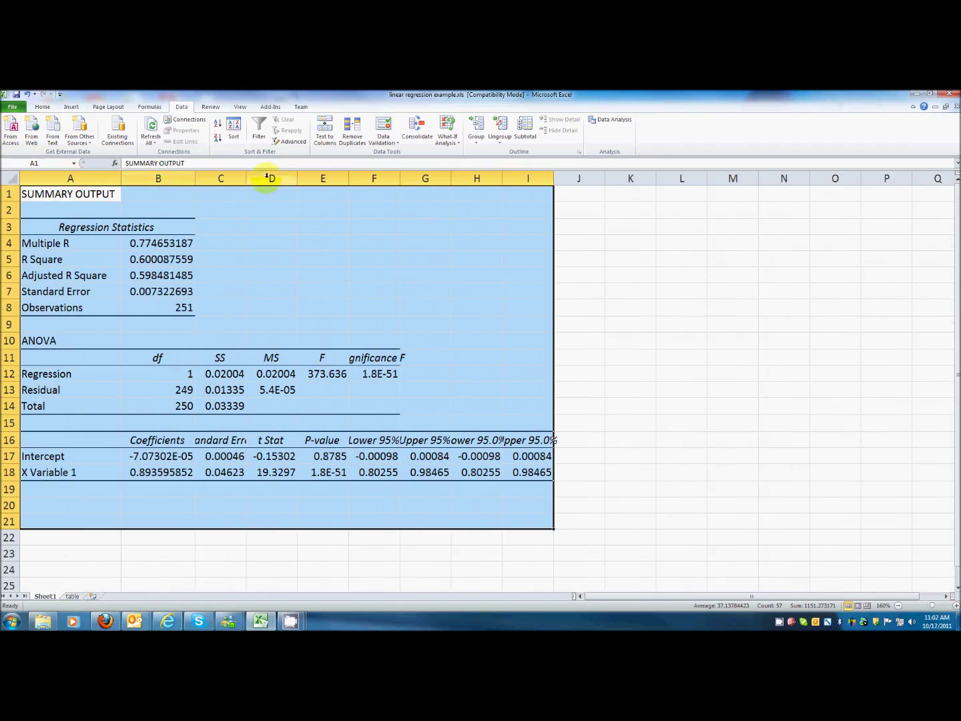
{"action": "double_click", "coordinate": [244, 179]}
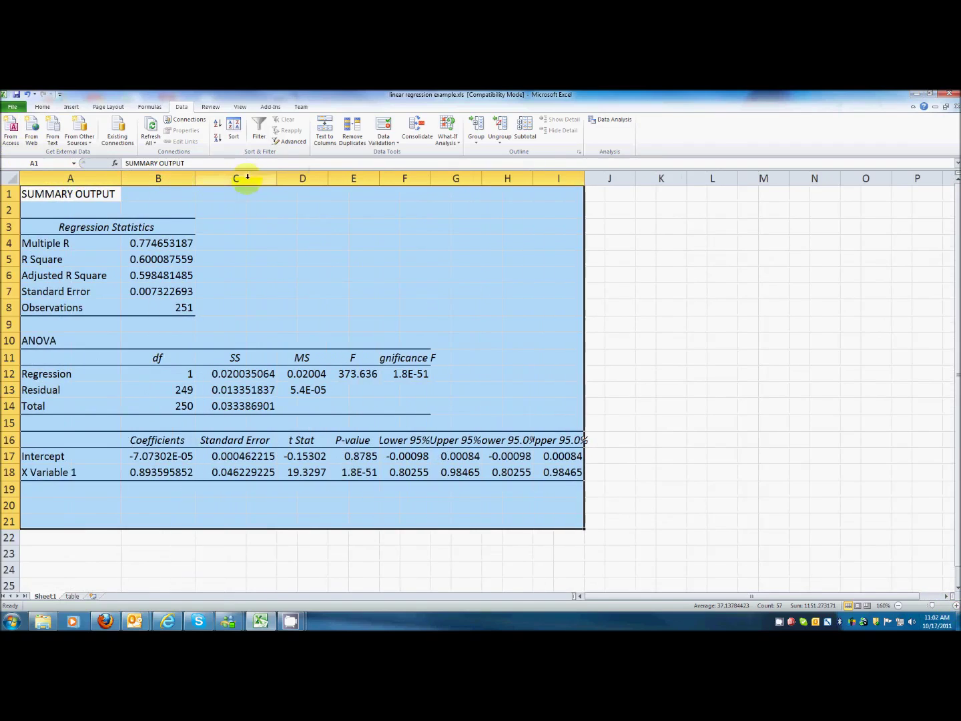
{"action": "left_click_drag", "start_coordinate": [327, 182], "coordinate": [326, 182]}
{"action": "double_click", "coordinate": [326, 183]}
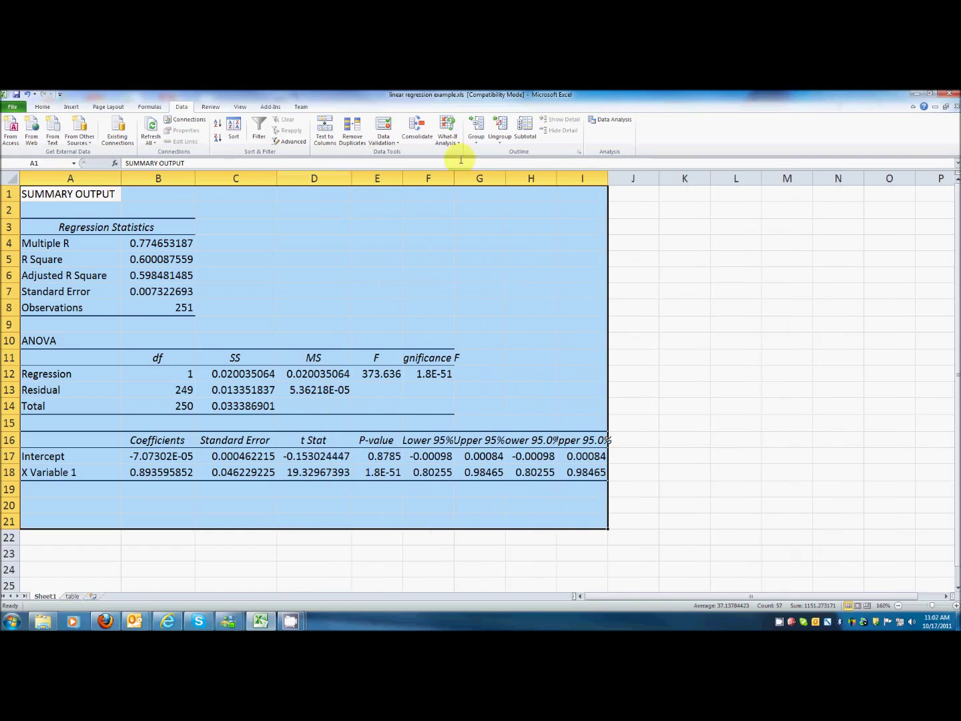
Autofit columns E through I so values like Significance F and Upper 95% show fully
{"action": "left_click_drag", "start_coordinate": [402, 178], "coordinate": [402, 178]}
{"action": "double_click", "coordinate": [401, 178]}
{"action": "left_click", "coordinate": [448, 178]}
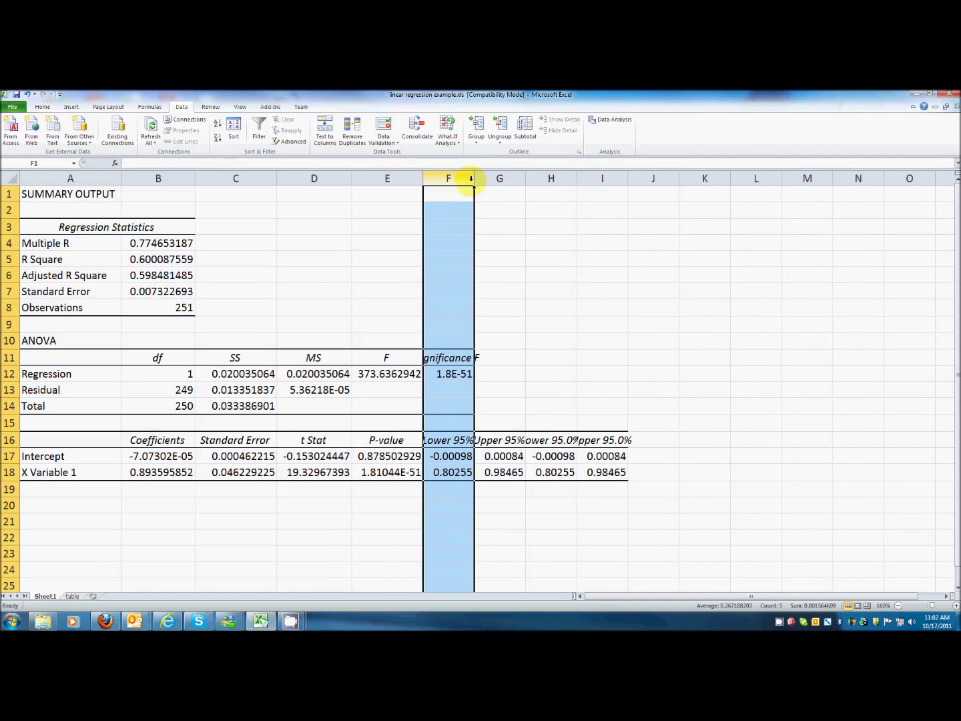
{"action": "left_click_drag", "start_coordinate": [474, 181], "coordinate": [474, 182]}
{"action": "double_click", "coordinate": [474, 181]}
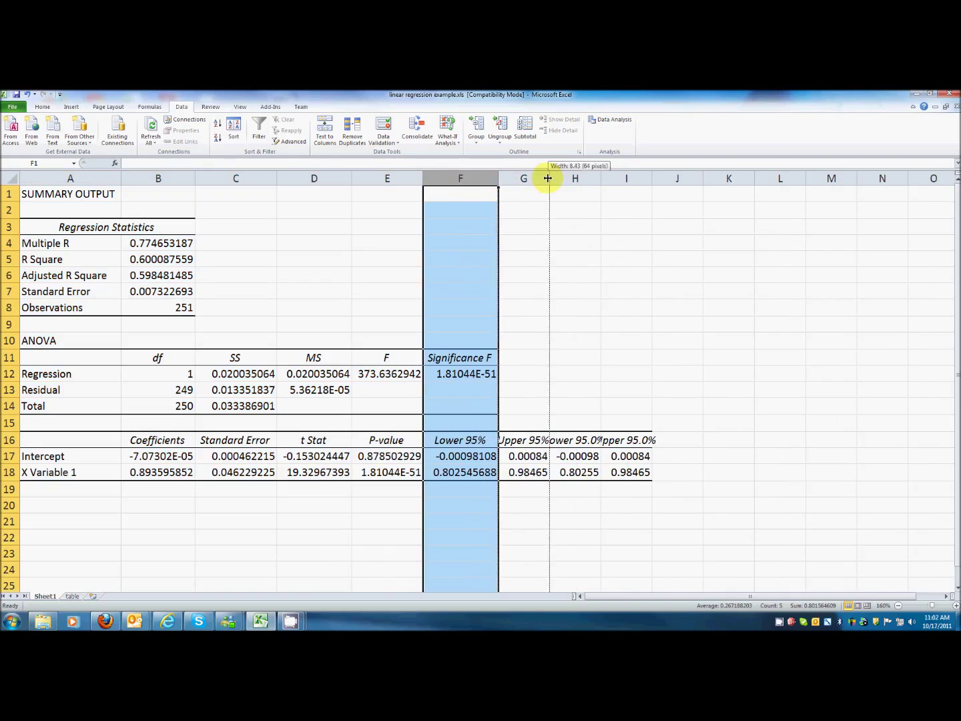
{"action": "double_click", "coordinate": [550, 178]}
{"action": "double_click", "coordinate": [619, 177]}
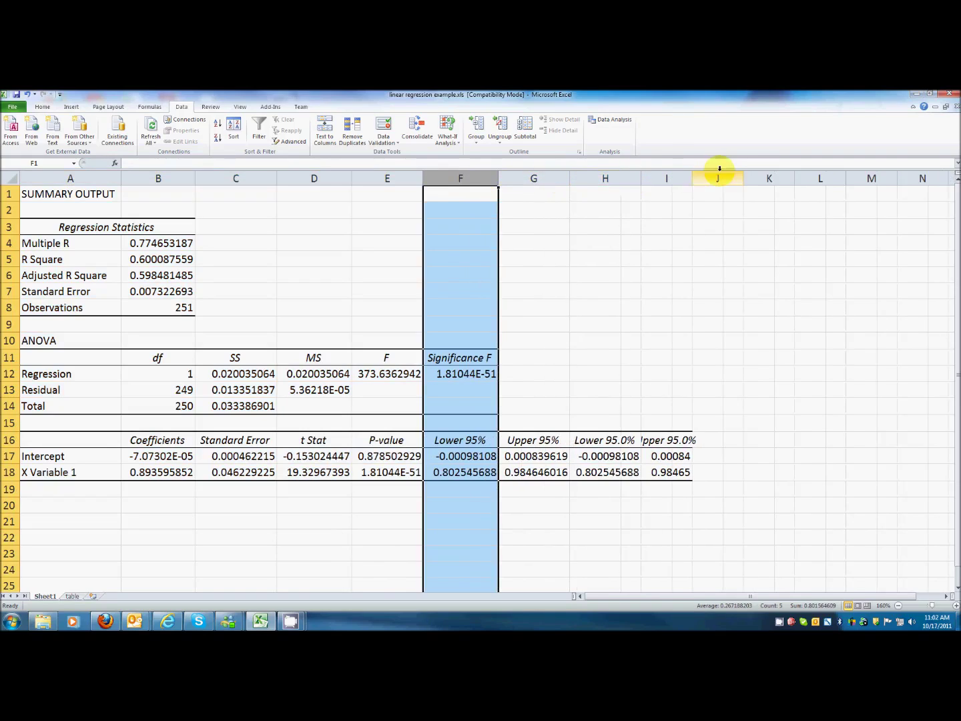
{"action": "double_click", "coordinate": [694, 175]}
{"action": "left_click", "coordinate": [789, 389]}
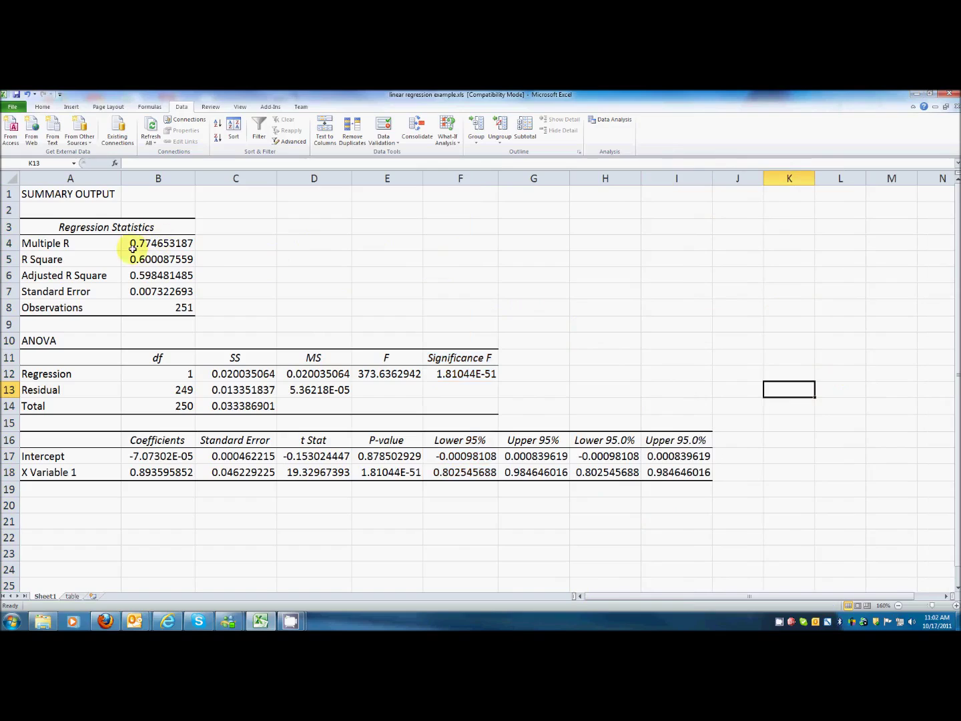
{"action": "left_click", "coordinate": [156, 266]}
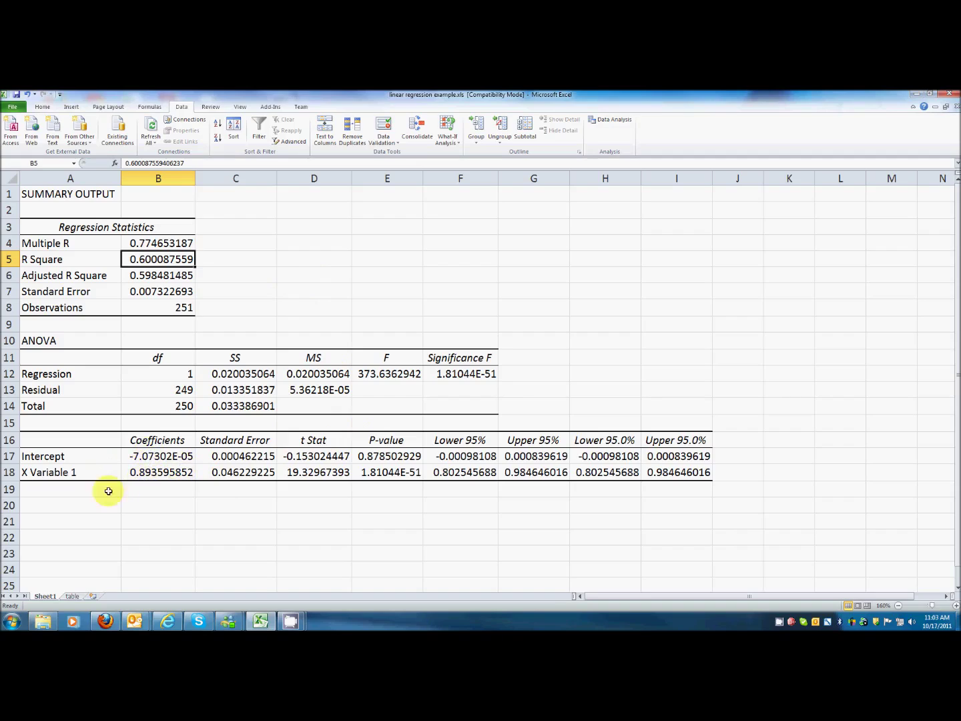
{"action": "left_click", "coordinate": [152, 454]}
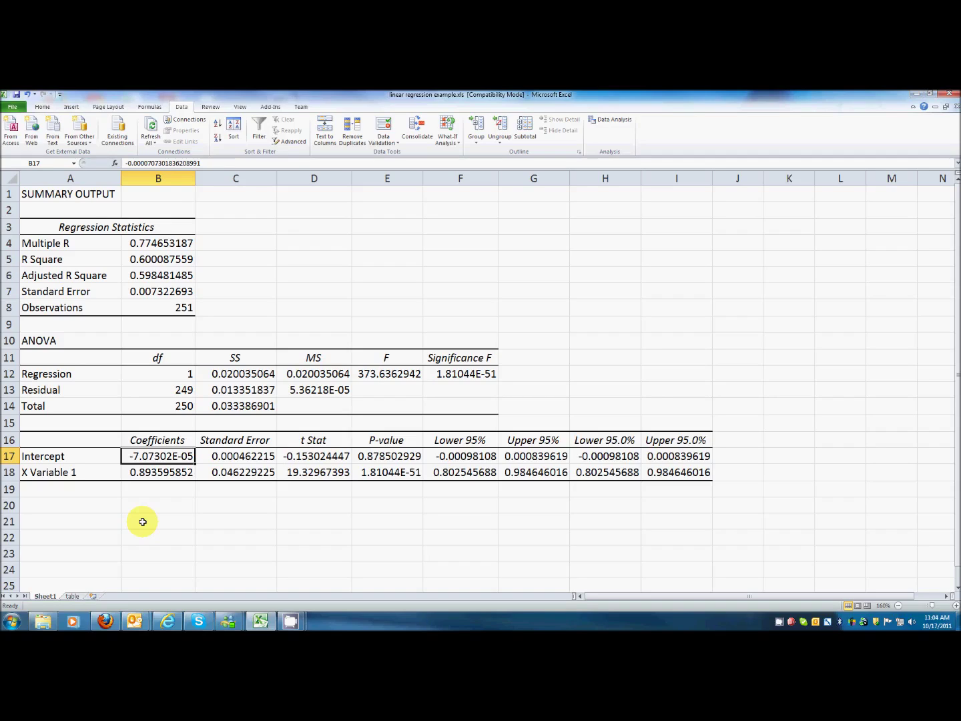
{"action": "left_click", "coordinate": [333, 459]}
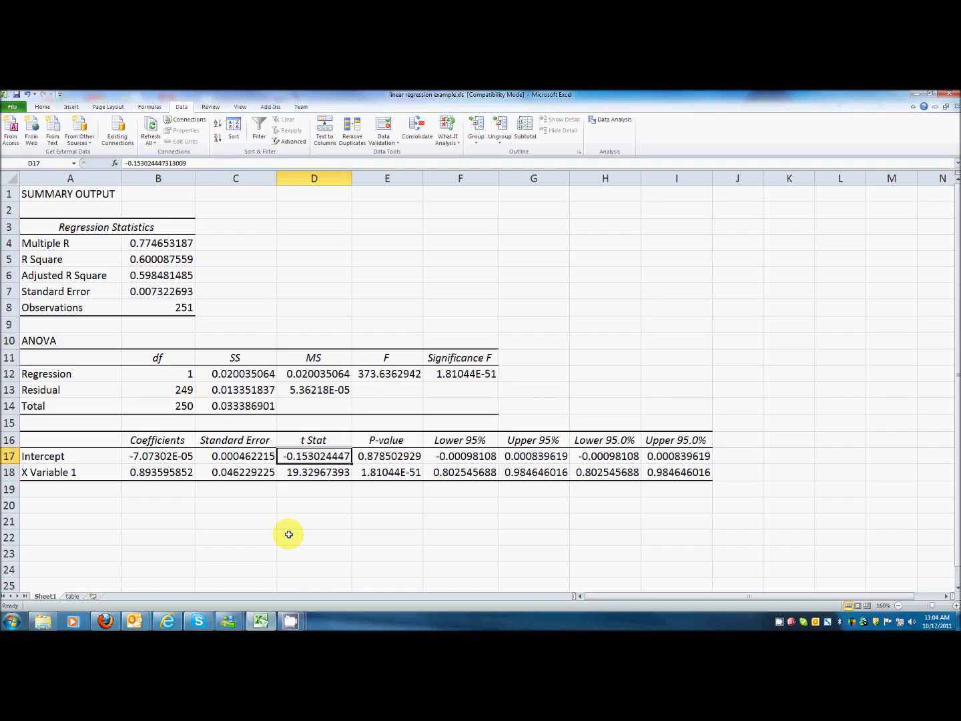
{"action": "left_click", "coordinate": [157, 473]}
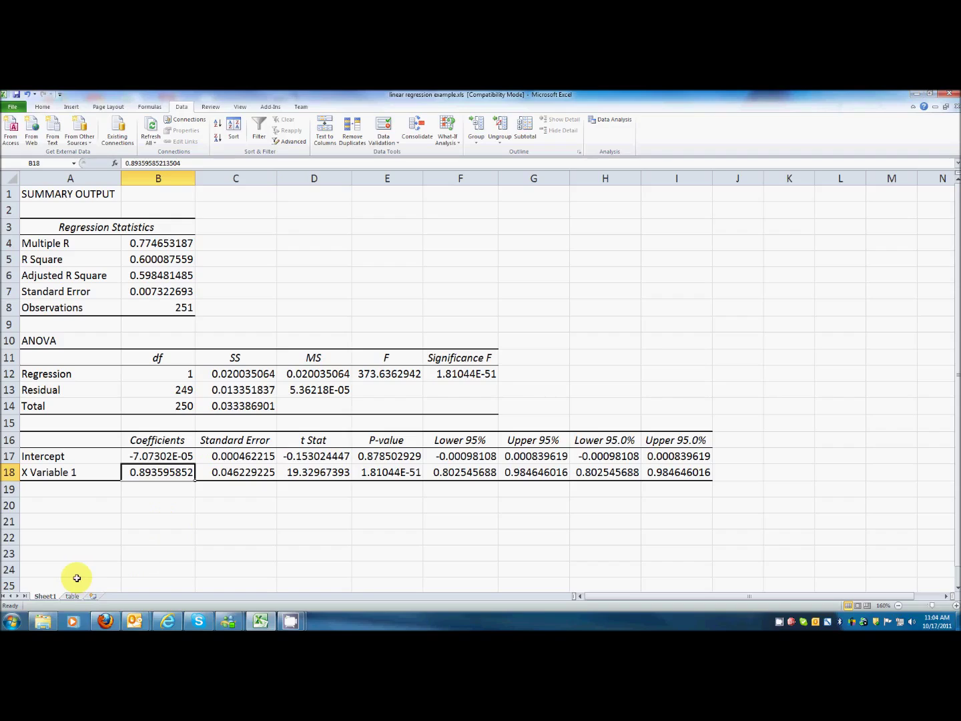